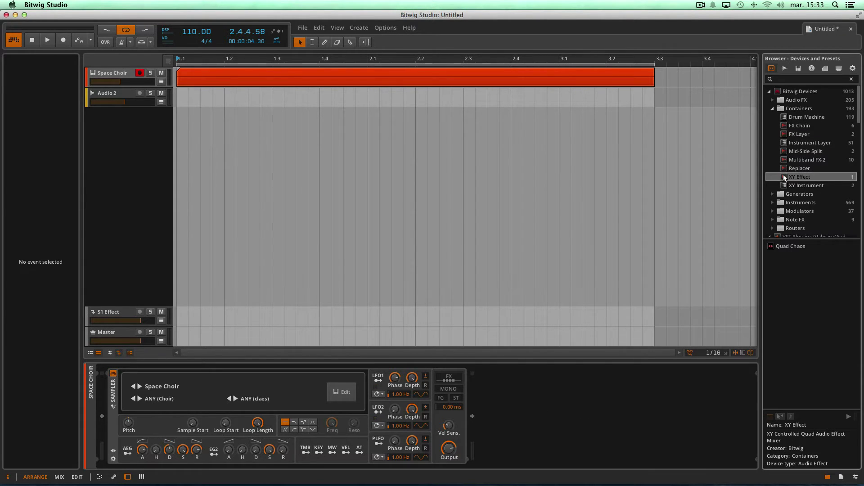
Add the XY Effect container after the Sampler on the Space Choir track and play the clip.
{"action": "mouse_move", "coordinate": [784, 177]}
{"action": "left_mouse_down"}
{"action": "mouse_move", "coordinate": [785, 194]}
{"action": "mouse_move", "coordinate": [591, 372]}
{"action": "mouse_move", "coordinate": [517, 395]}
{"action": "left_mouse_up"}
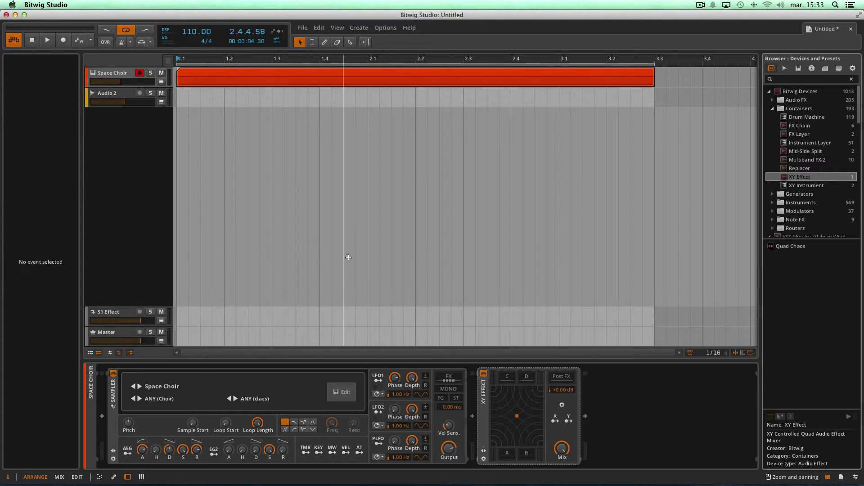
{"action": "key", "text": "space"}
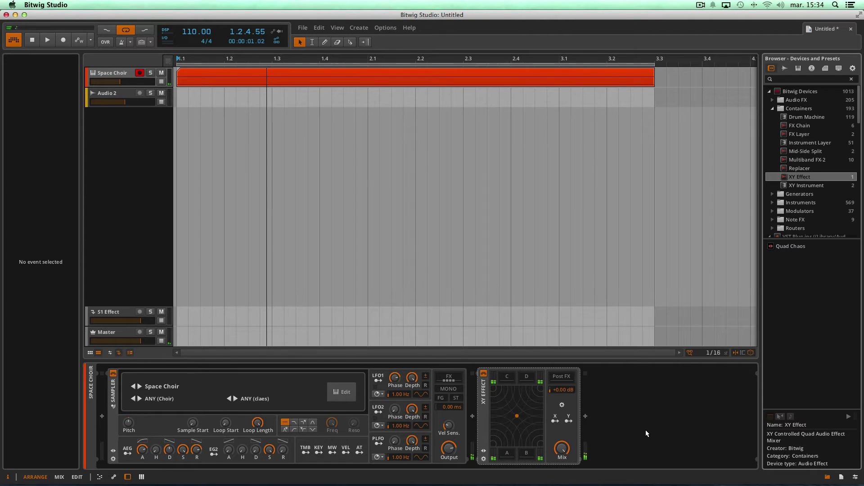
View the notes of the Space Choir clip and return to the track's device chain.
{"action": "double_click", "coordinate": [346, 81]}
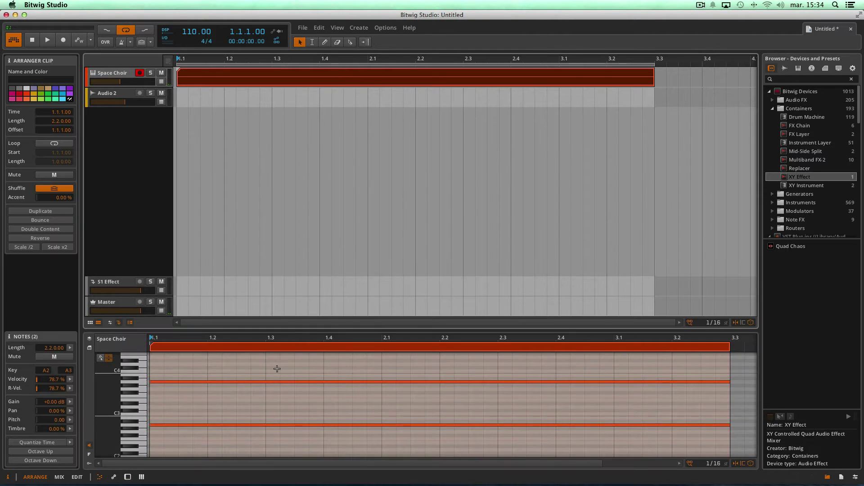
{"action": "left_click", "coordinate": [119, 73]}
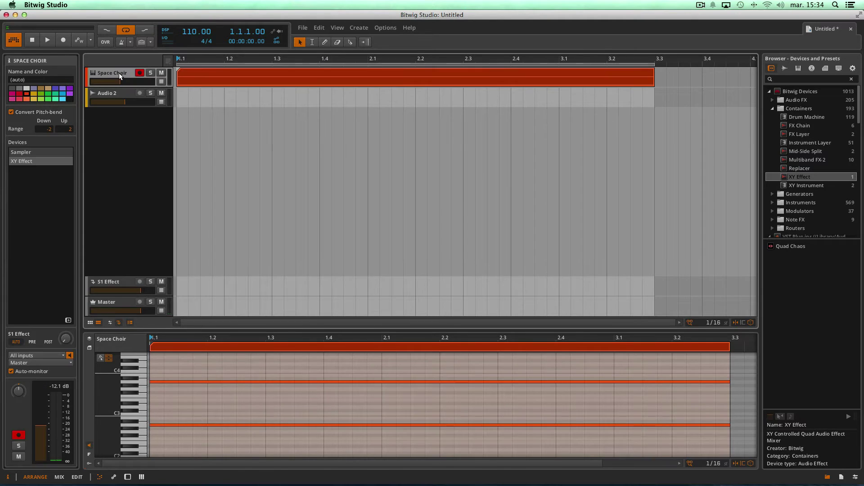
{"action": "double_click", "coordinate": [118, 73]}
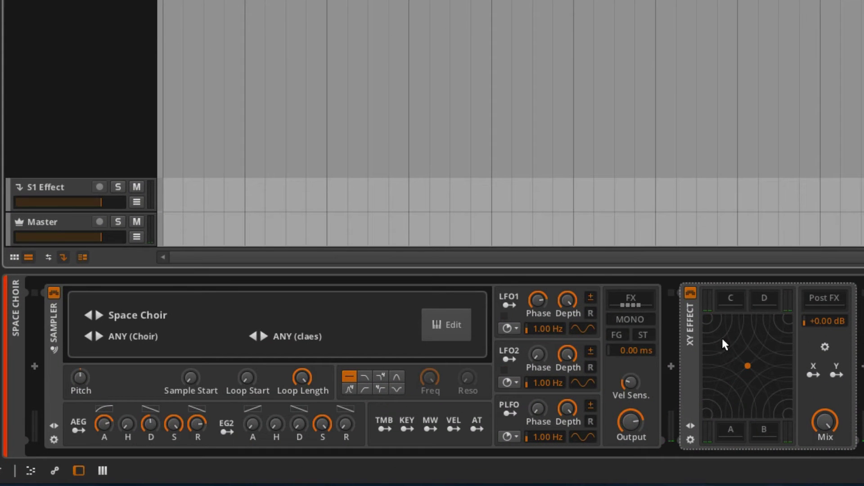
Move the XY Effect's mix point around the edges of the pad and bring it back to the centre.
{"action": "mouse_move", "coordinate": [748, 364]}
{"action": "left_mouse_down"}
{"action": "mouse_move", "coordinate": [754, 350]}
{"action": "mouse_move", "coordinate": [709, 330]}
{"action": "mouse_move", "coordinate": [749, 359]}
{"action": "mouse_move", "coordinate": [741, 362]}
{"action": "left_mouse_up"}
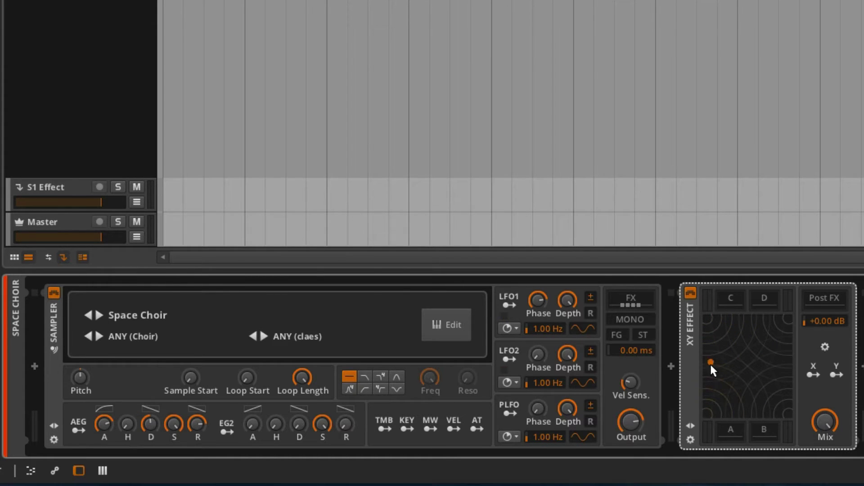
{"action": "left_click_drag", "start_coordinate": [711, 365], "coordinate": [710, 355]}
{"action": "left_click_drag", "start_coordinate": [709, 390], "coordinate": [712, 372]}
{"action": "left_click_drag", "start_coordinate": [784, 367], "coordinate": [749, 334]}
{"action": "left_click_drag", "start_coordinate": [750, 418], "coordinate": [746, 370]}
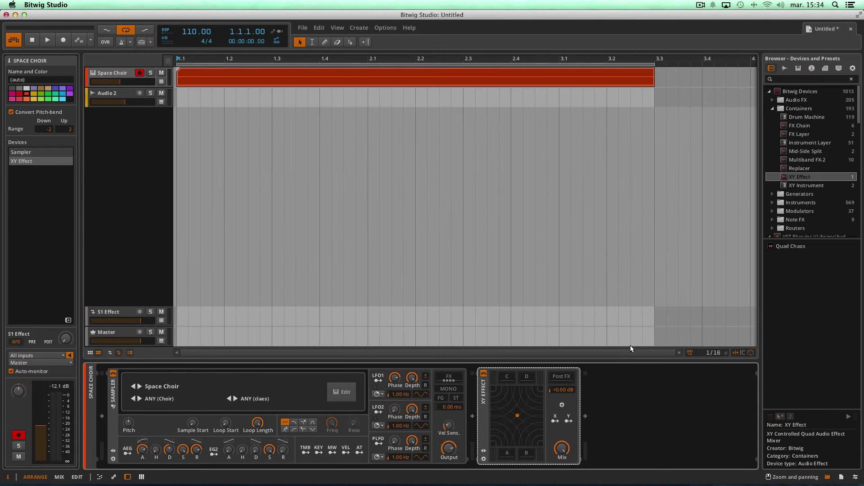
Insert a Bit-8 audio effect into slot A of the XY Effect and audition it by moving the mix point.
{"action": "left_click", "coordinate": [778, 100]}
{"action": "left_click_drag", "start_coordinate": [788, 110], "coordinate": [497, 458]}
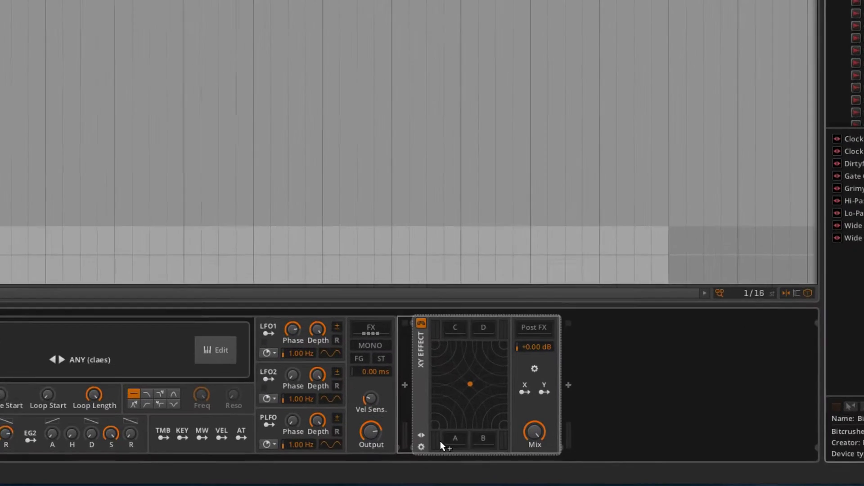
{"action": "left_click_drag", "start_coordinate": [441, 442], "coordinate": [453, 438]}
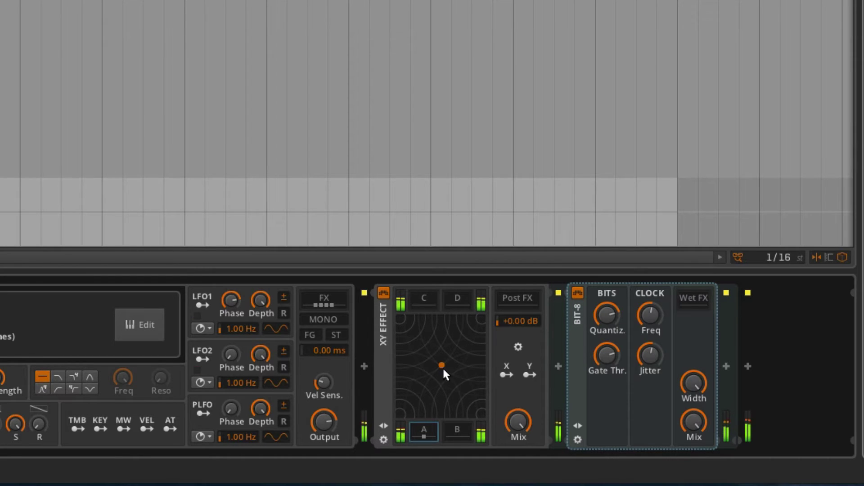
{"action": "mouse_move", "coordinate": [442, 366]}
{"action": "left_mouse_down"}
{"action": "mouse_move", "coordinate": [404, 401]}
{"action": "mouse_move", "coordinate": [398, 417]}
{"action": "mouse_move", "coordinate": [407, 387]}
{"action": "mouse_move", "coordinate": [401, 415]}
{"action": "mouse_move", "coordinate": [443, 363]}
{"action": "left_mouse_up"}
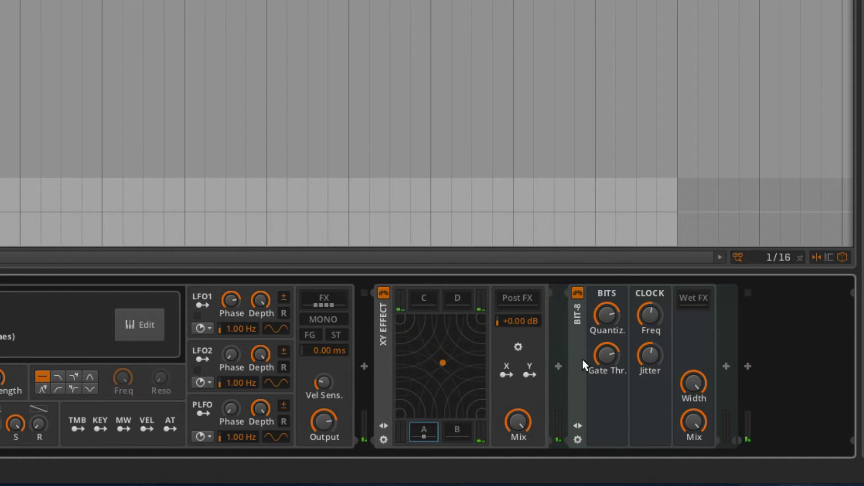
Insert a Freq Shifter into slot B of the XY Effect and audition it with the mix point in the B corner.
{"action": "scroll", "coordinate": [791, 232], "scroll_direction": "down", "scroll_amount": 3}
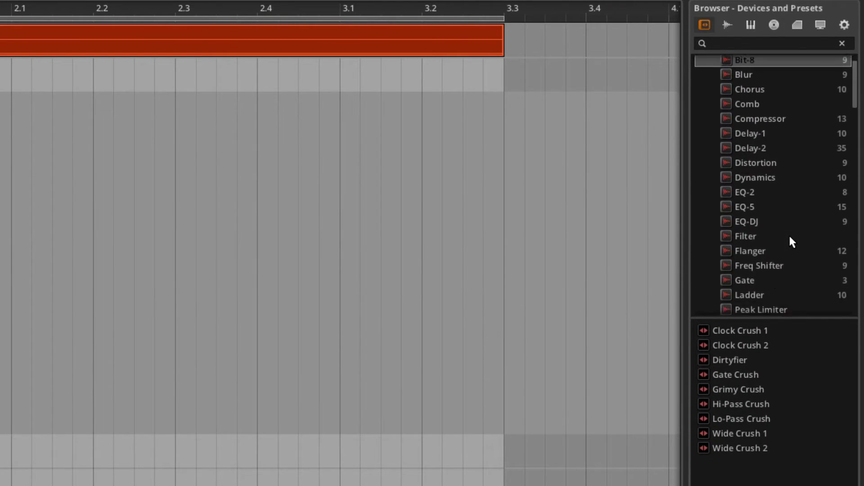
{"action": "scroll", "coordinate": [789, 236], "scroll_direction": "down", "scroll_amount": 2}
{"action": "mouse_move", "coordinate": [752, 227]}
{"action": "left_mouse_down"}
{"action": "mouse_move", "coordinate": [850, 167]}
{"action": "mouse_move", "coordinate": [671, 270]}
{"action": "mouse_move", "coordinate": [474, 408]}
{"action": "mouse_move", "coordinate": [459, 427]}
{"action": "mouse_move", "coordinate": [457, 419]}
{"action": "left_mouse_up"}
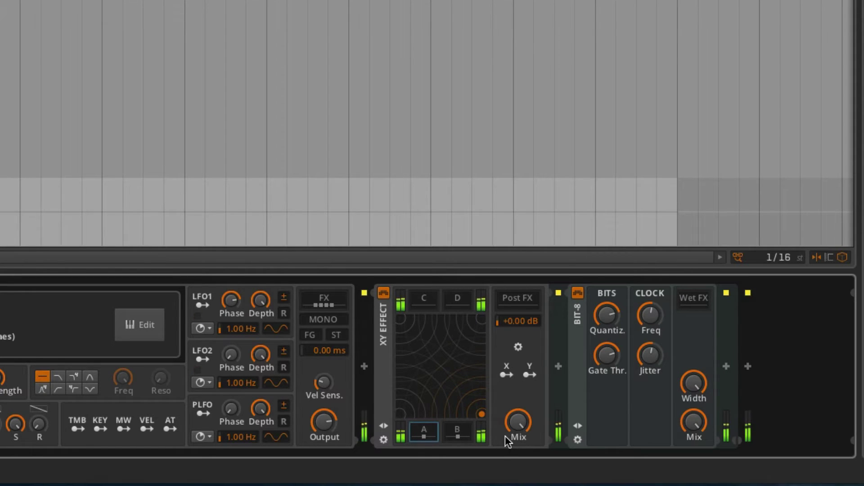
{"action": "mouse_move", "coordinate": [482, 436]}
{"action": "left_mouse_down"}
{"action": "mouse_move", "coordinate": [400, 422]}
{"action": "mouse_move", "coordinate": [481, 420]}
{"action": "left_mouse_up"}
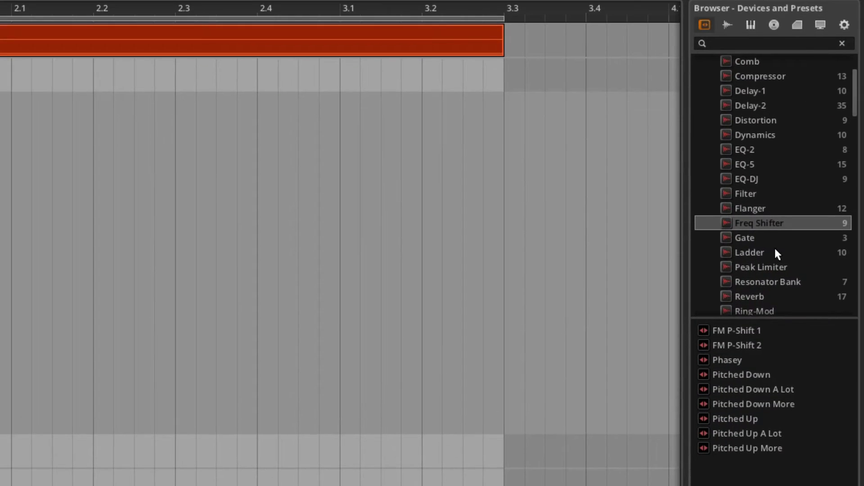
Insert a Ring-Mod into slot C of the XY Effect, show that slot's chain and delete the duplicate Ring-Mod.
{"action": "scroll", "coordinate": [791, 245], "scroll_direction": "down", "scroll_amount": 5}
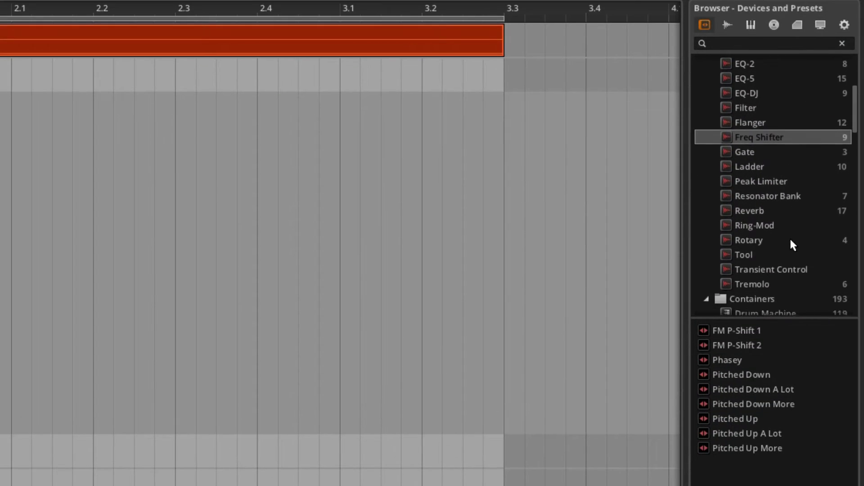
{"action": "left_click_drag", "start_coordinate": [747, 224], "coordinate": [391, 485]}
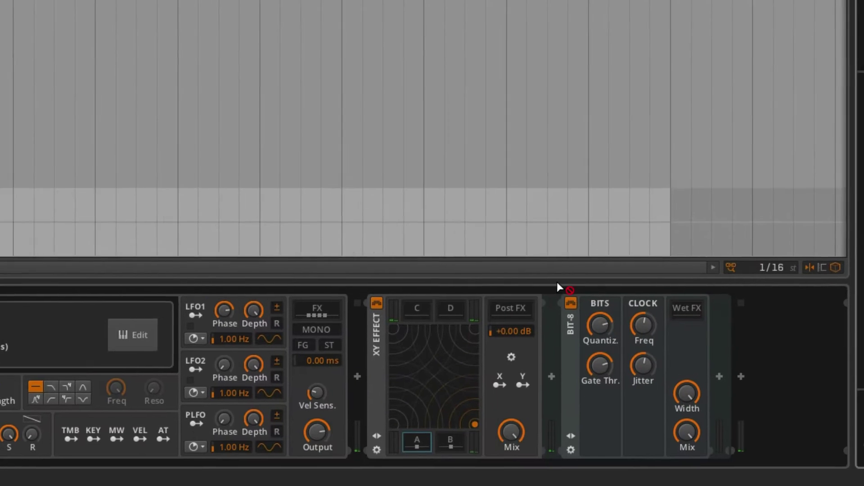
{"action": "left_click_drag", "start_coordinate": [558, 282], "coordinate": [413, 305]}
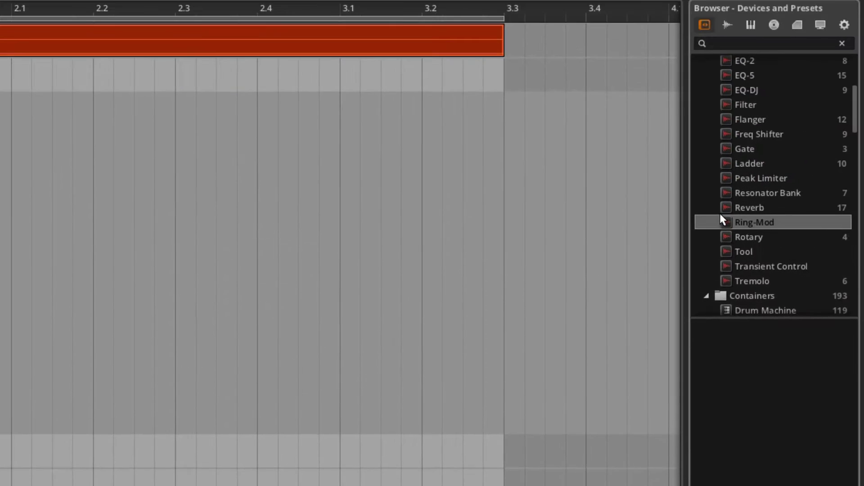
{"action": "left_click_drag", "start_coordinate": [723, 219], "coordinate": [346, 414]}
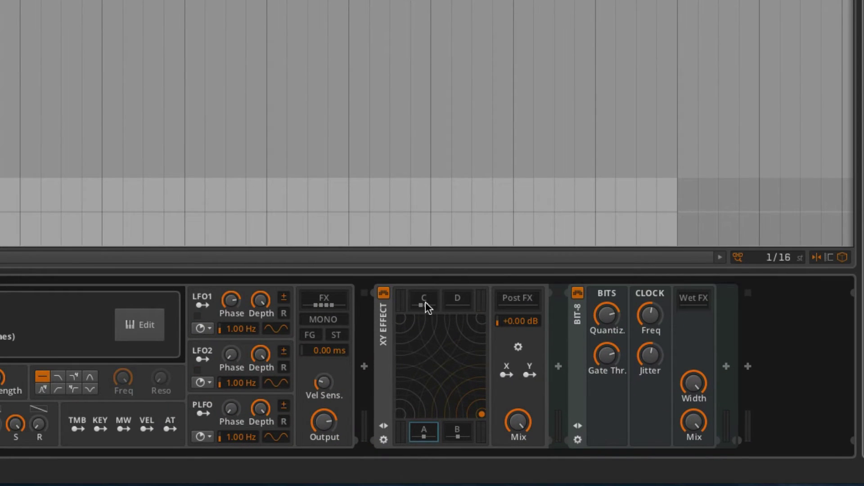
{"action": "left_click_drag", "start_coordinate": [425, 301], "coordinate": [425, 303]}
{"action": "left_click", "coordinate": [423, 305]}
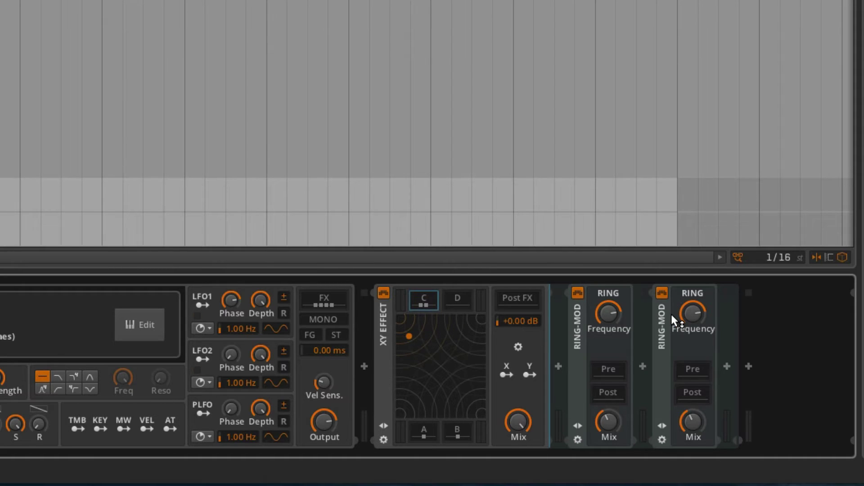
{"action": "left_click", "coordinate": [655, 348]}
{"action": "key", "text": "Delete"}
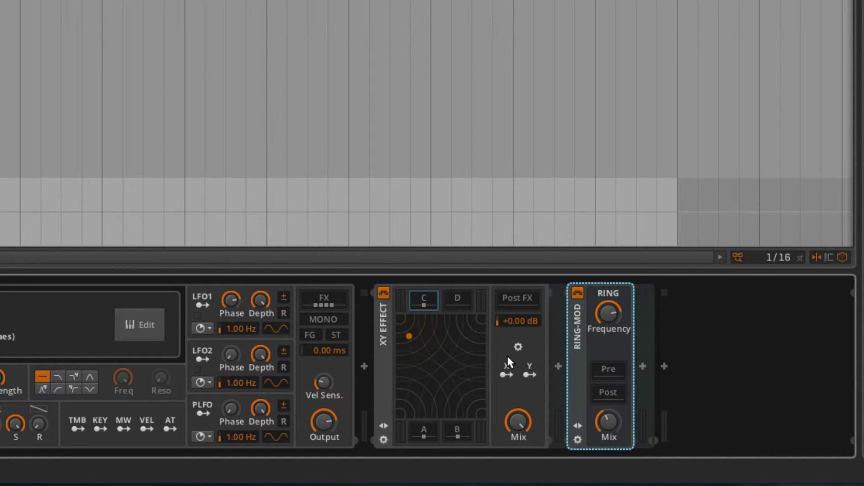
Audition the C corner, raise the Ring-Mod's Mix and adjust its Frequency, moving the mix point back near the centre.
{"action": "left_click_drag", "start_coordinate": [409, 336], "coordinate": [397, 319]}
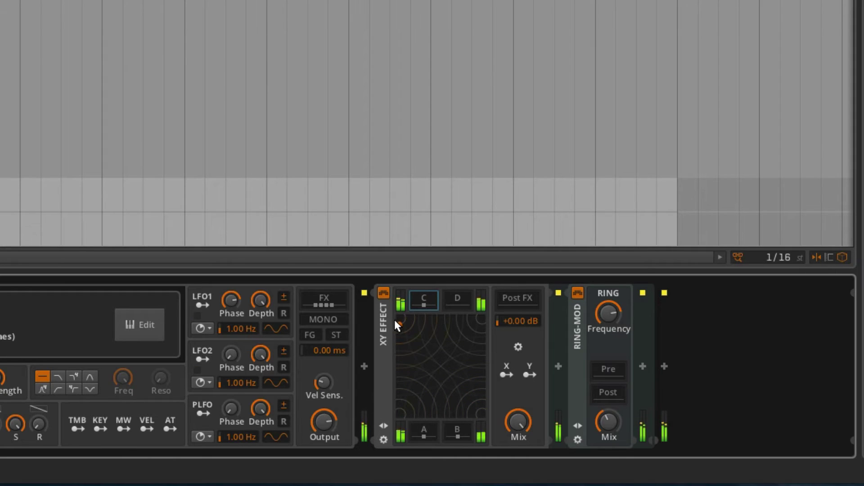
{"action": "left_click", "coordinate": [607, 418]}
{"action": "left_click_drag", "start_coordinate": [607, 418], "coordinate": [607, 405]}
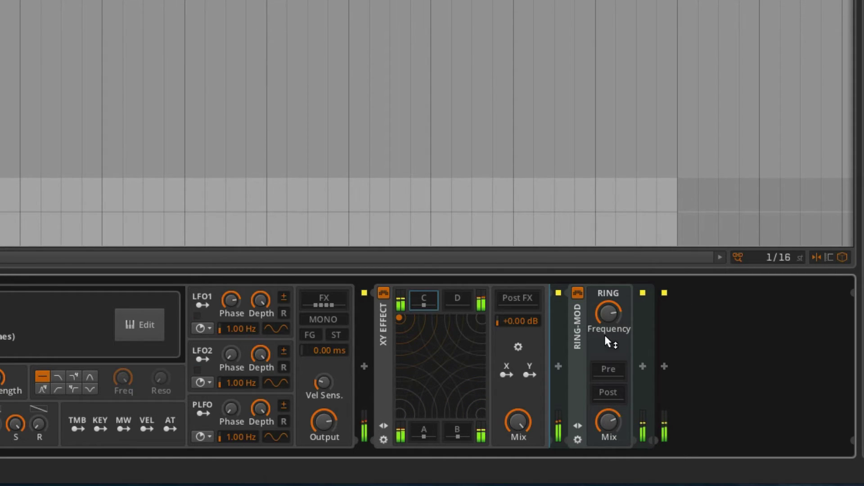
{"action": "left_click_drag", "start_coordinate": [604, 334], "coordinate": [605, 338]}
{"action": "mouse_move", "coordinate": [443, 360]}
{"action": "left_mouse_down"}
{"action": "mouse_move", "coordinate": [442, 372]}
{"action": "mouse_move", "coordinate": [482, 413]}
{"action": "mouse_move", "coordinate": [464, 369]}
{"action": "mouse_move", "coordinate": [395, 317]}
{"action": "mouse_move", "coordinate": [400, 417]}
{"action": "mouse_move", "coordinate": [445, 356]}
{"action": "left_mouse_up"}
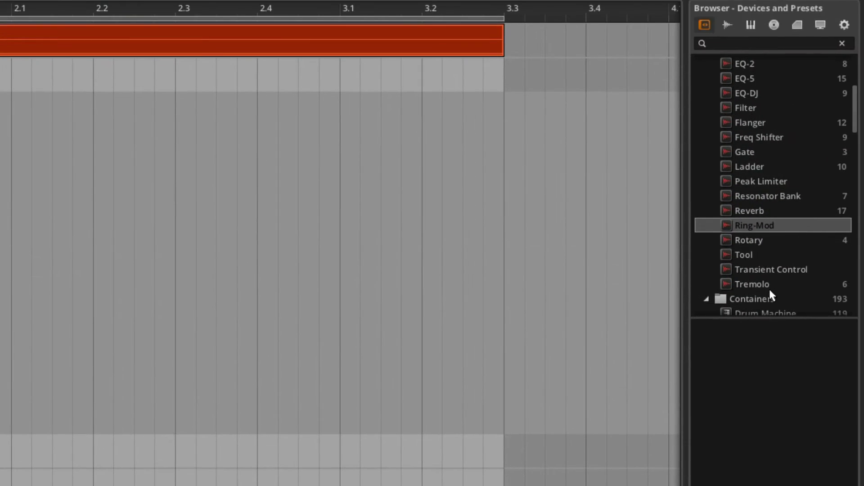
Insert a Tremolo into slot D of the XY Effect, show its chain and audition it by moving the mix point.
{"action": "left_click_drag", "start_coordinate": [761, 285], "coordinate": [468, 294]}
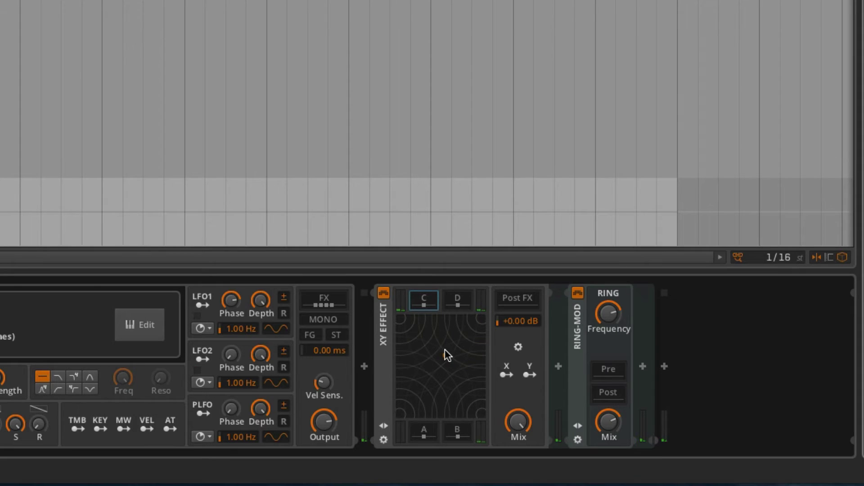
{"action": "left_click", "coordinate": [457, 299]}
{"action": "left_click_drag", "start_coordinate": [464, 345], "coordinate": [440, 356]}
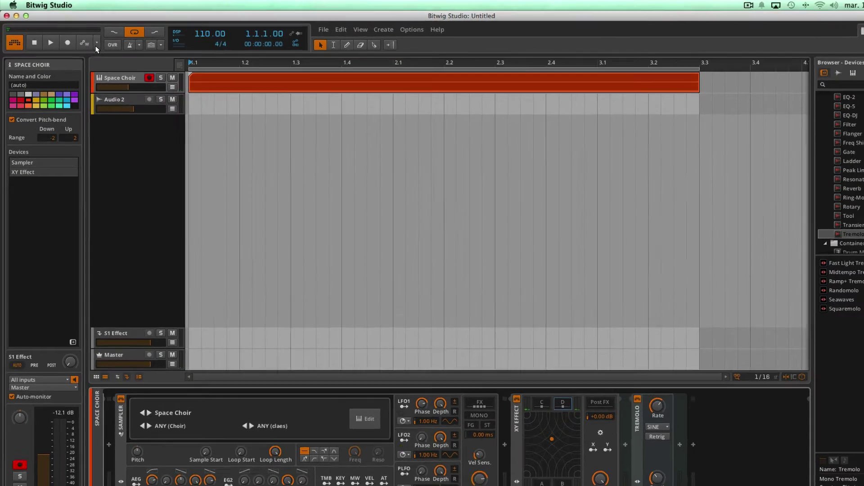
Check that automation write mode is Latch and enable automation writing for the arranger.
{"action": "left_click", "coordinate": [96, 44]}
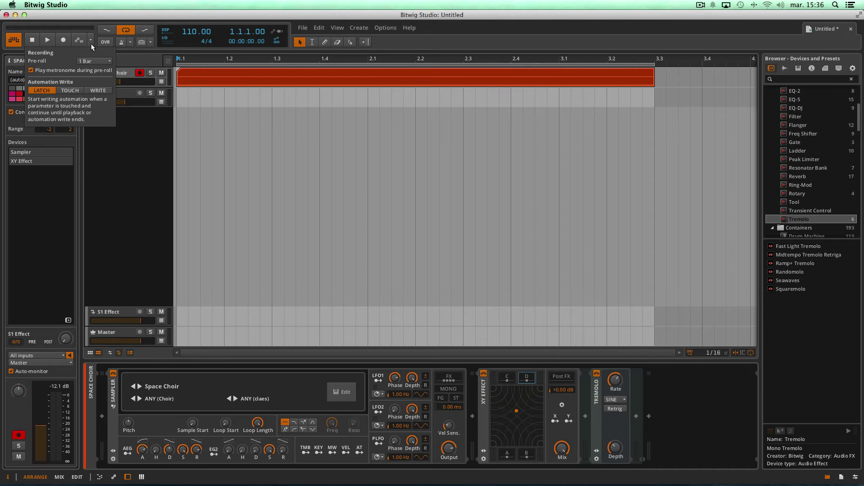
{"action": "left_click", "coordinate": [78, 41]}
{"action": "left_click", "coordinate": [78, 41]}
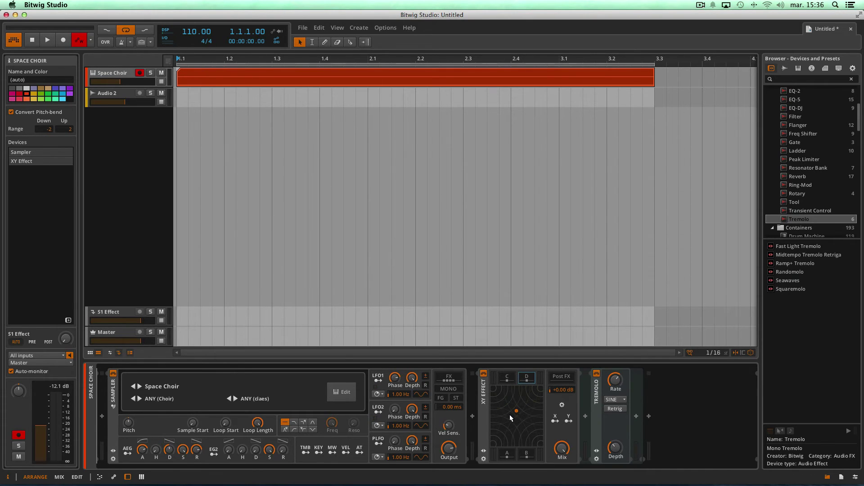
Record automation of the XY Effect's mix point by moving it around the pad during playback, then stop.
{"action": "key", "text": "space"}
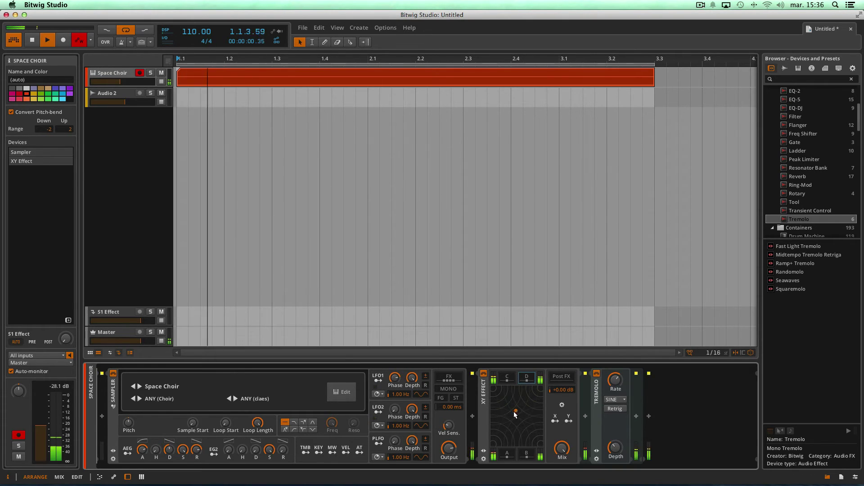
{"action": "mouse_move", "coordinate": [515, 409]}
{"action": "left_mouse_down"}
{"action": "mouse_move", "coordinate": [493, 390]}
{"action": "mouse_move", "coordinate": [509, 385]}
{"action": "mouse_move", "coordinate": [542, 425]}
{"action": "mouse_move", "coordinate": [528, 445]}
{"action": "mouse_move", "coordinate": [506, 423]}
{"action": "mouse_move", "coordinate": [529, 409]}
{"action": "left_mouse_up"}
{"action": "key", "text": "space"}
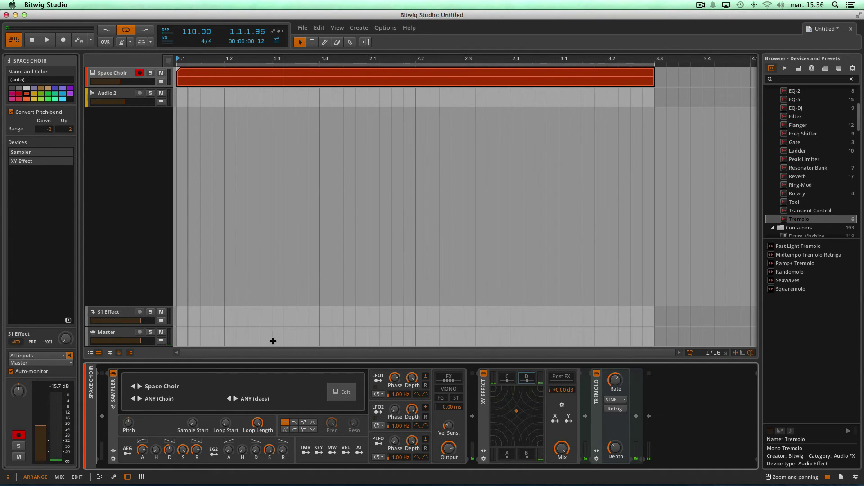
Examine the recorded automation curves for the XY Effect's Mix X and Mix Y in the automation editor.
{"action": "left_click", "coordinate": [114, 478]}
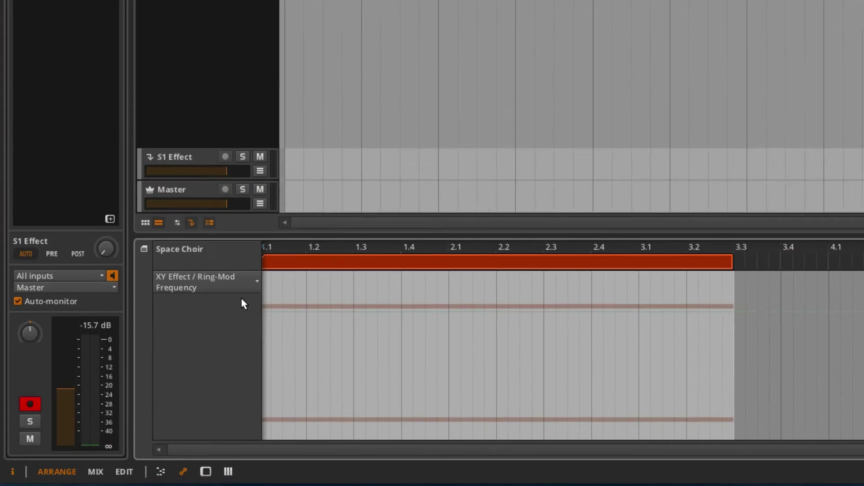
{"action": "left_click", "coordinate": [153, 360]}
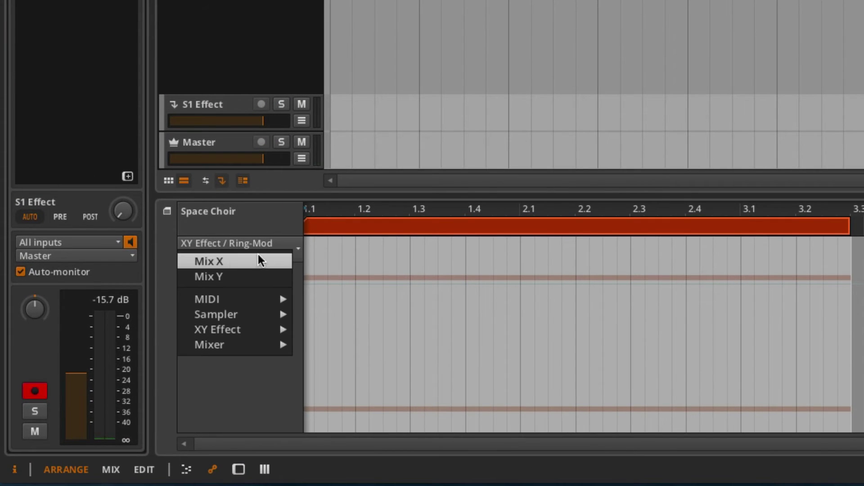
{"action": "left_click", "coordinate": [227, 261]}
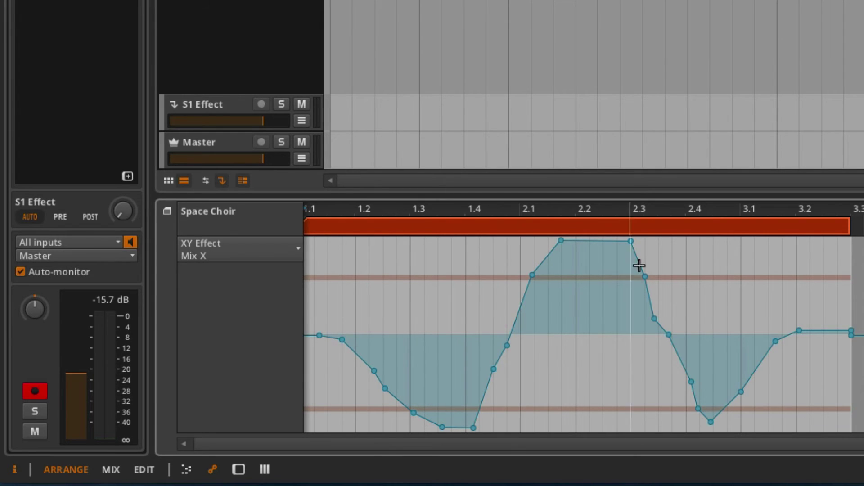
{"action": "left_click", "coordinate": [230, 251]}
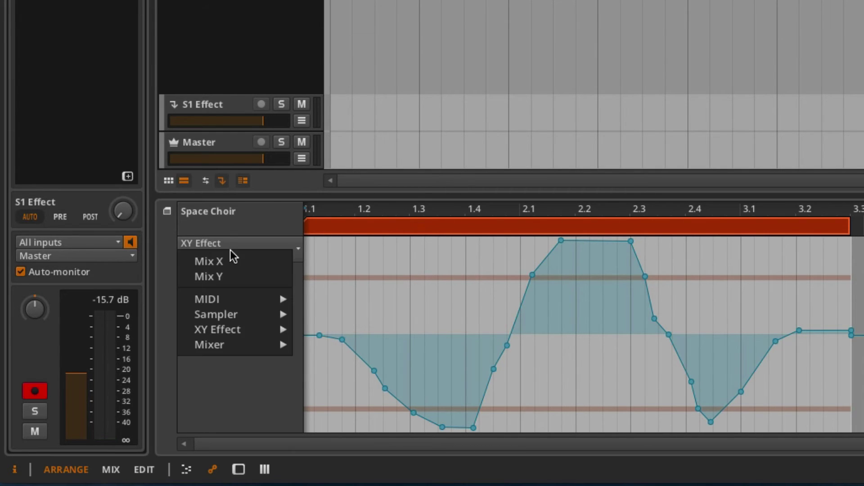
{"action": "left_click", "coordinate": [223, 275]}
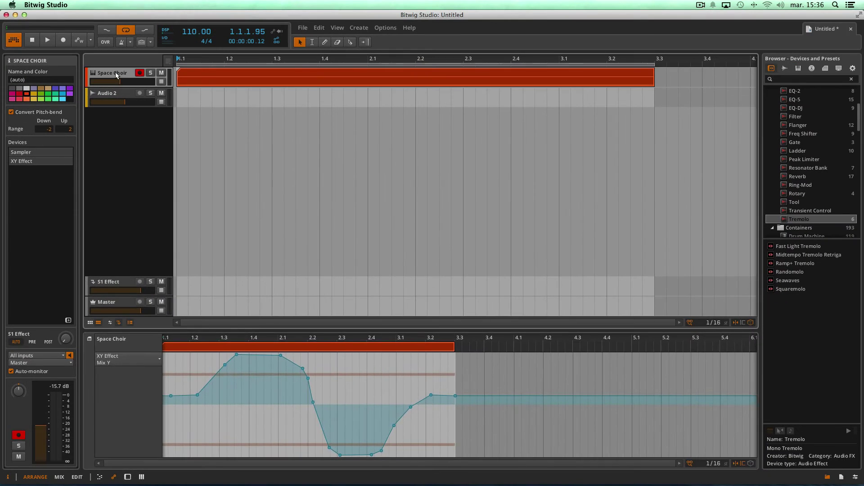
Return to the Space Choir device chain and play back the automated XY Effect.
{"action": "double_click", "coordinate": [115, 73]}
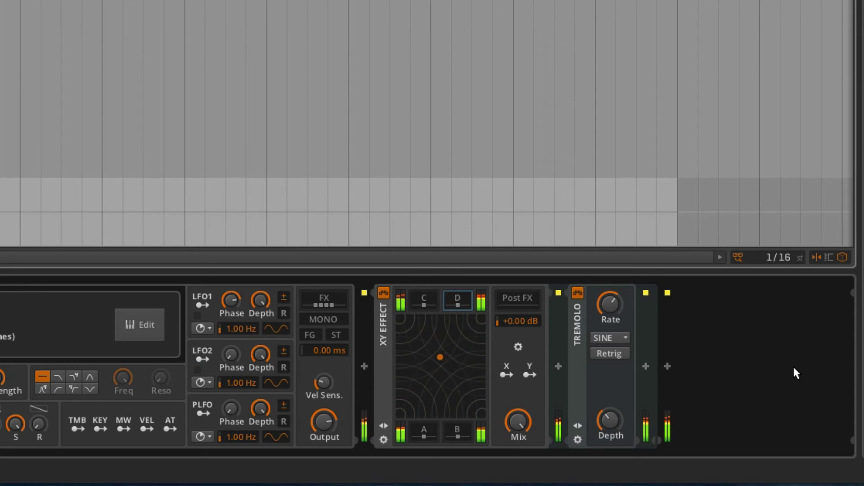
{"action": "key", "text": "space"}
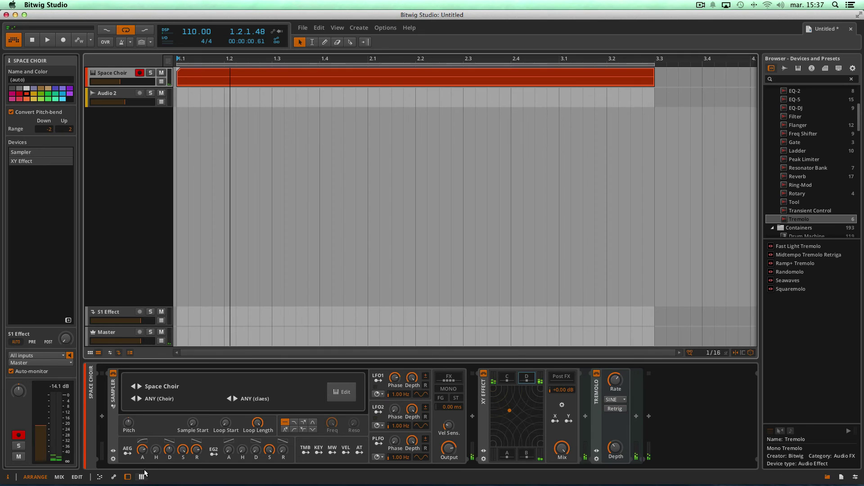
Display the XY Effect's Mix X automation and reshape its curve by moving two automation points near beat 2.1.
{"action": "left_click", "coordinate": [114, 476]}
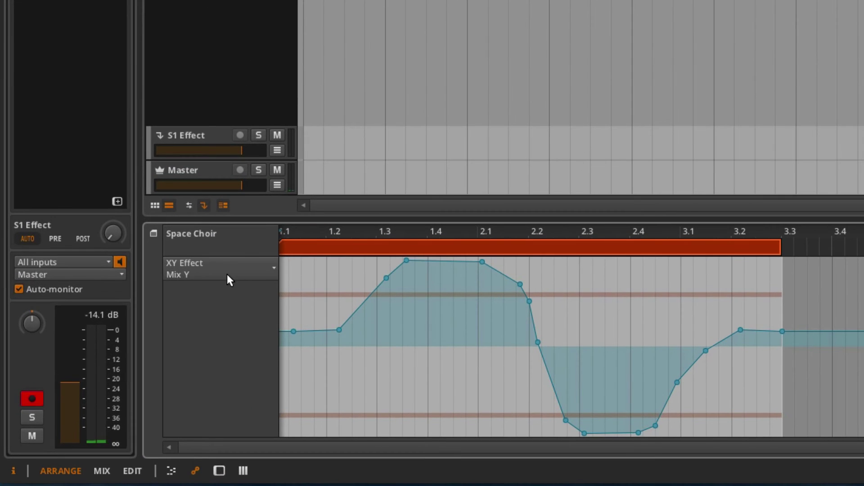
{"action": "left_click", "coordinate": [133, 362]}
{"action": "left_click", "coordinate": [234, 281]}
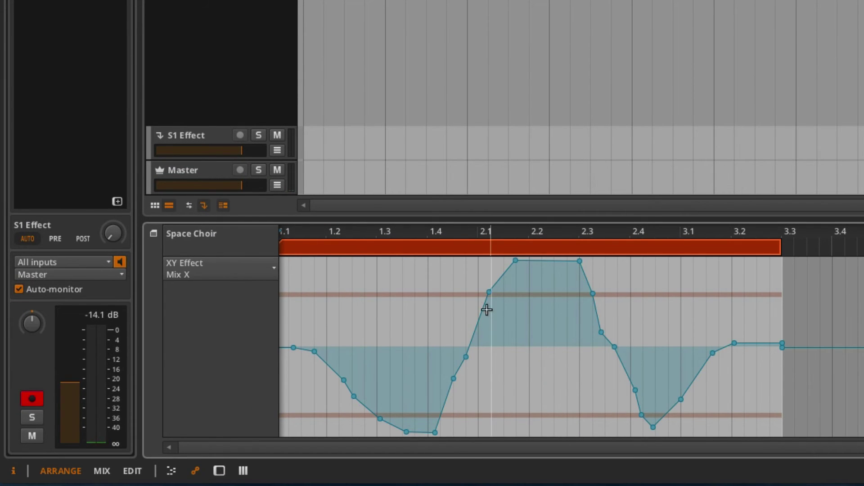
{"action": "left_click_drag", "start_coordinate": [488, 290], "coordinate": [466, 275]}
{"action": "left_click_drag", "start_coordinate": [515, 261], "coordinate": [542, 309]}
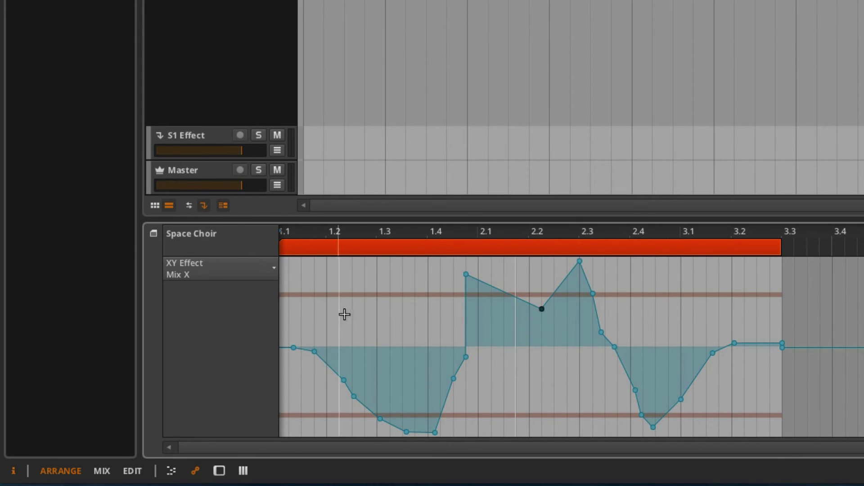
Delete all automation events of the XY Effect's Mix X and switch the automation editor to Mix Y.
{"action": "key", "text": "ctrl+a"}
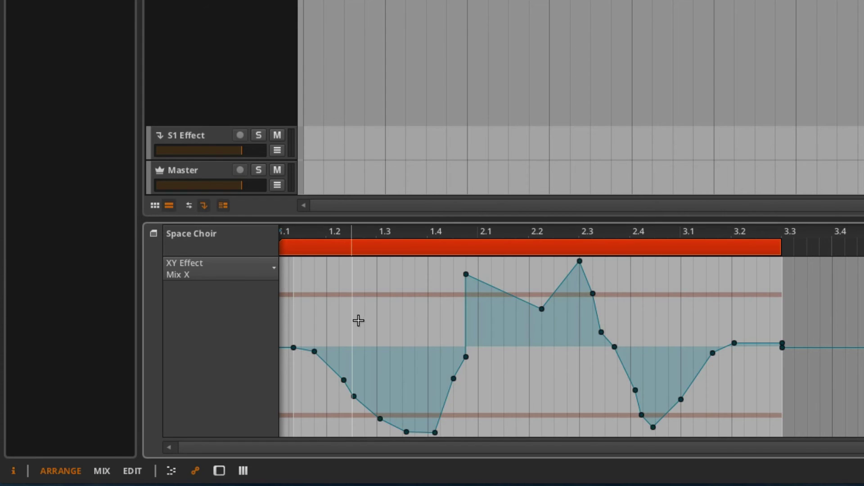
{"action": "right_click", "coordinate": [248, 269]}
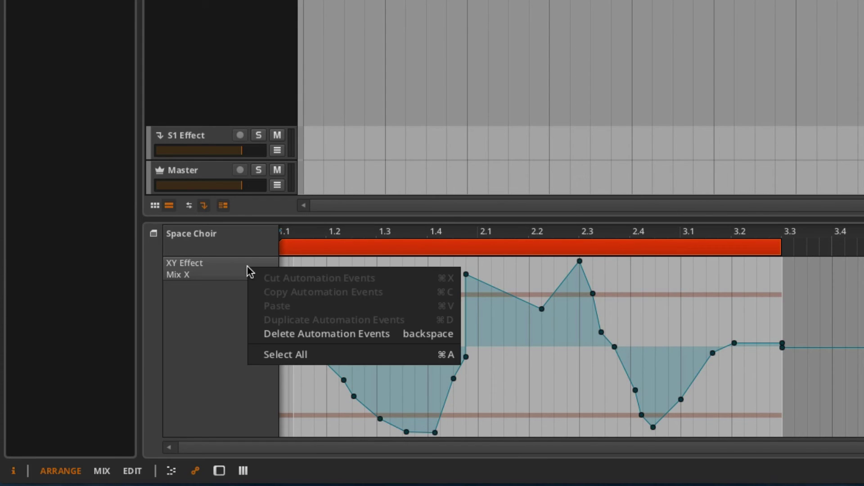
{"action": "left_click", "coordinate": [334, 334]}
{"action": "left_click", "coordinate": [249, 272]}
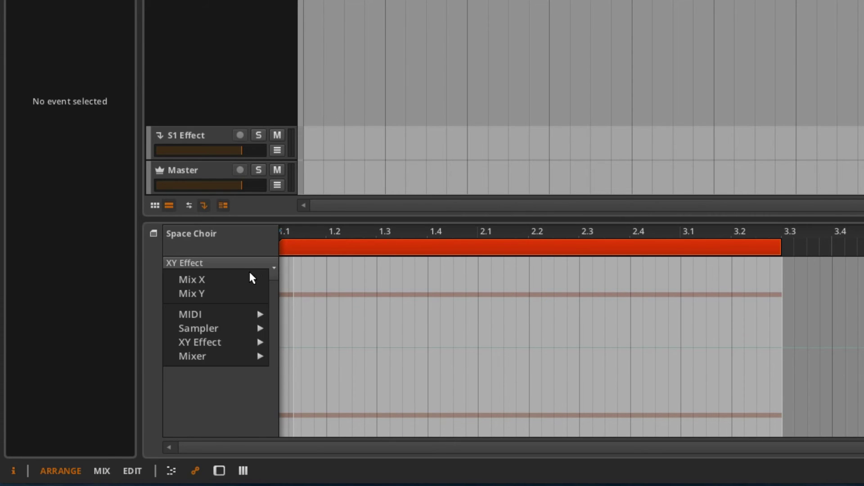
{"action": "left_click", "coordinate": [245, 294]}
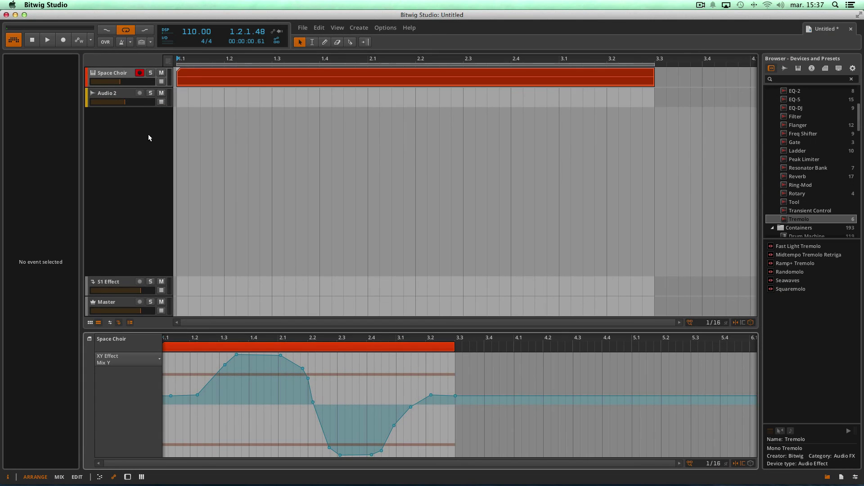
Return to the Space Choir device chain, play back the XY Effect with only its Mix Y automation, and stop.
{"action": "double_click", "coordinate": [121, 74]}
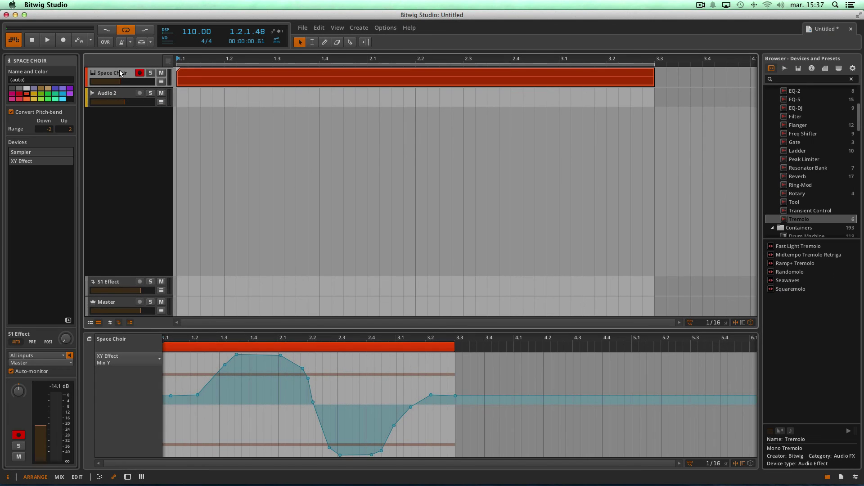
{"action": "key", "text": "space"}
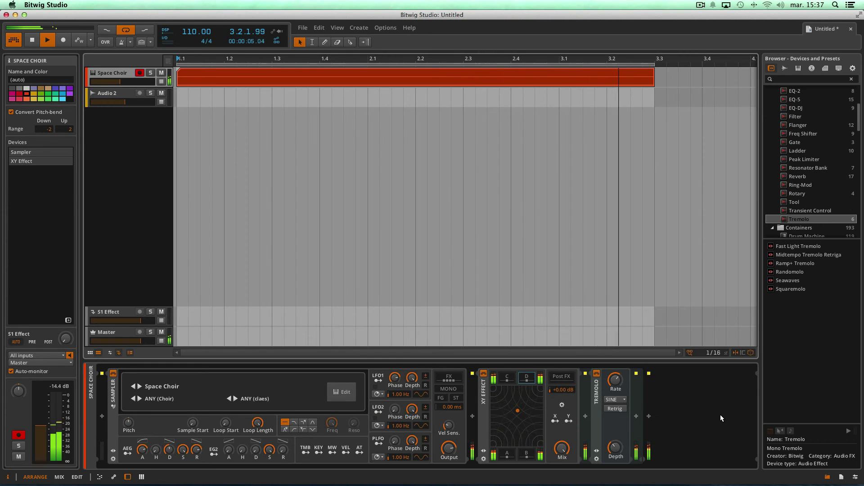
{"action": "key", "text": "space"}
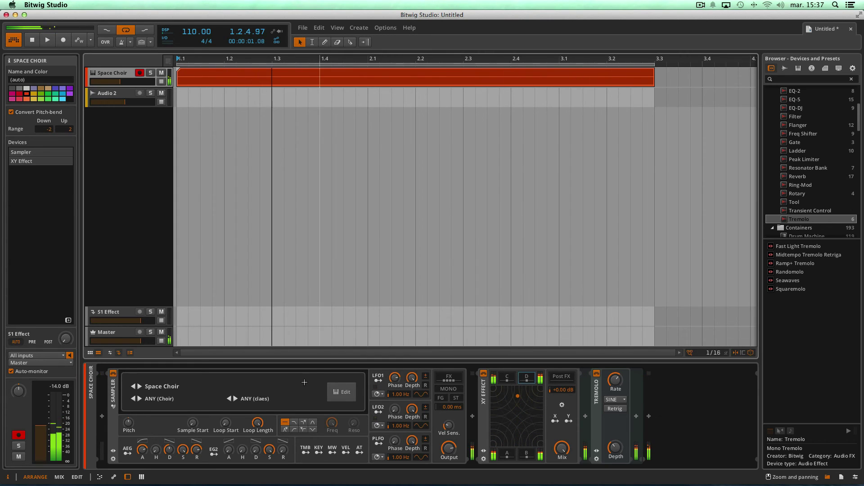
Delete all automation events of the XY Effect's Mix Y and return to the Space Choir device chain.
{"action": "left_click", "coordinate": [114, 476]}
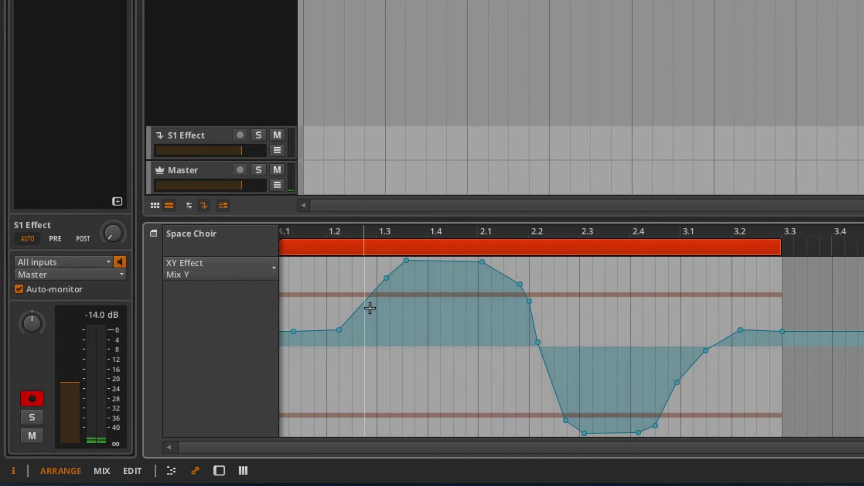
{"action": "left_click", "coordinate": [376, 309]}
{"action": "key", "text": "super+a"}
{"action": "right_click", "coordinate": [234, 267]}
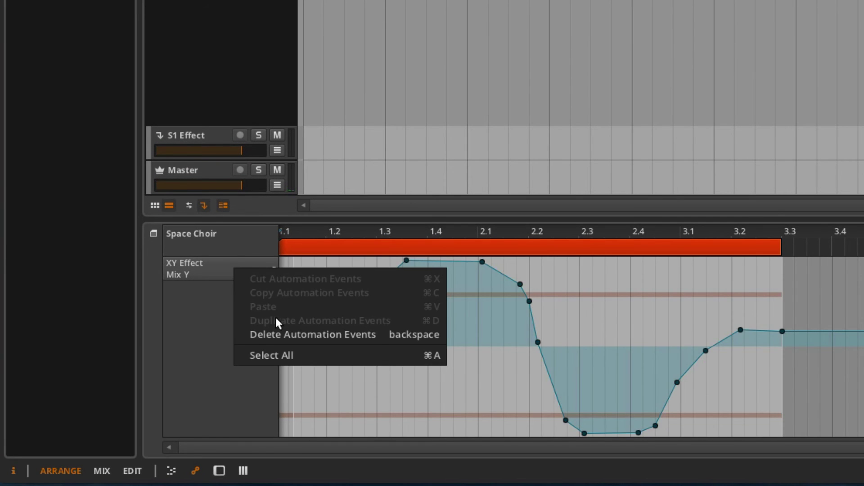
{"action": "left_click", "coordinate": [282, 334]}
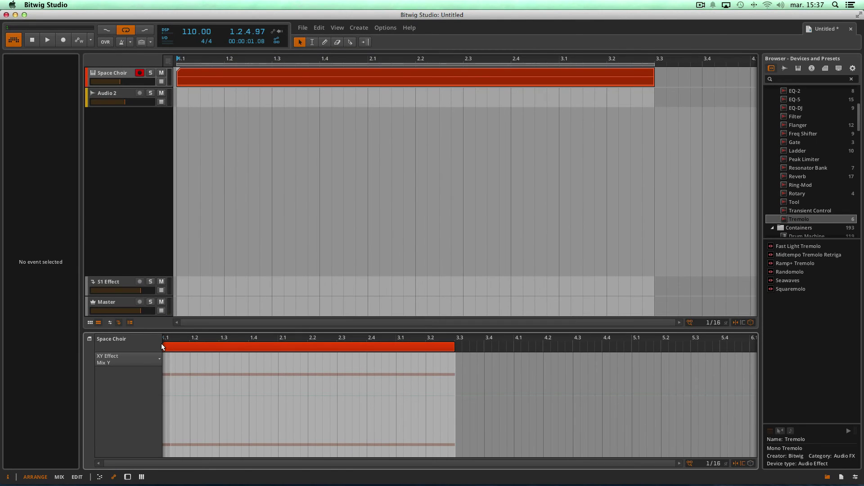
{"action": "left_click", "coordinate": [120, 73]}
{"action": "key", "text": "d"}
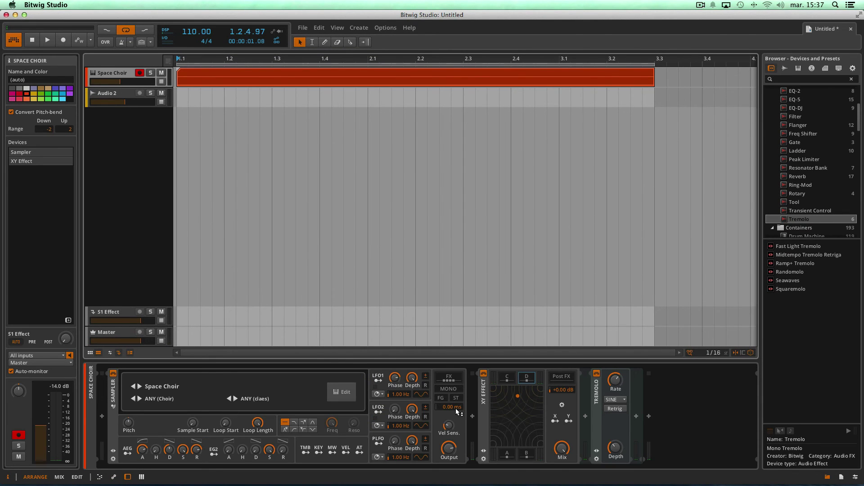